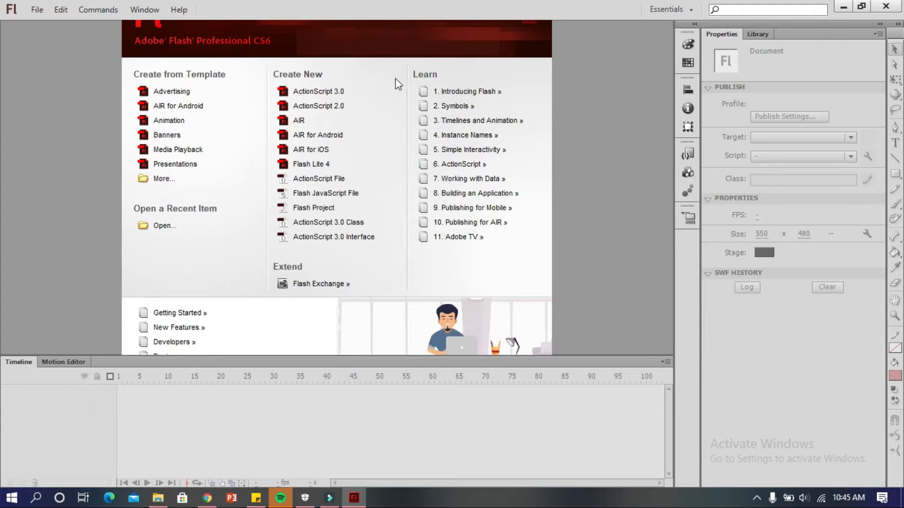
Create a new ActionScript 2.0 document.
left_click(346, 112)
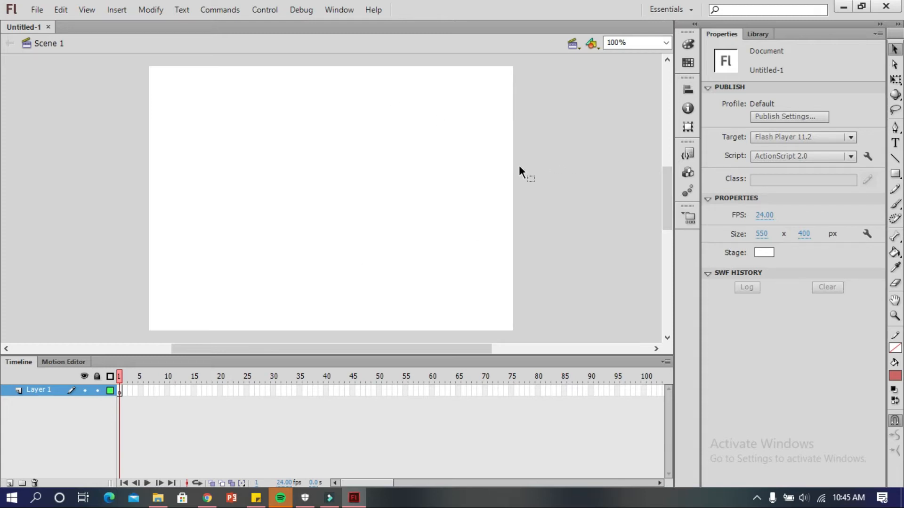
left_click(885, 140)
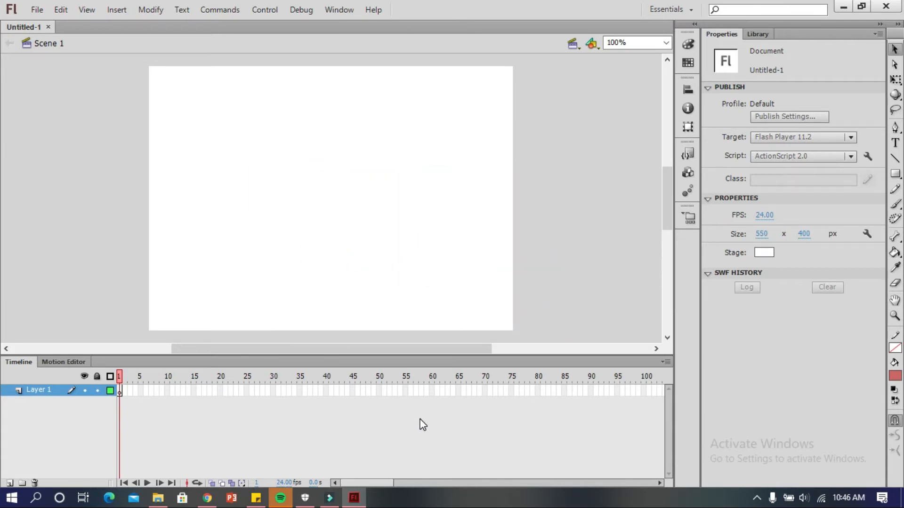
Draw a magenta circle without stroke, about 49 px wide, near the stage's left edge using the Oval Tool.
left_click(896, 177)
left_click(896, 178)
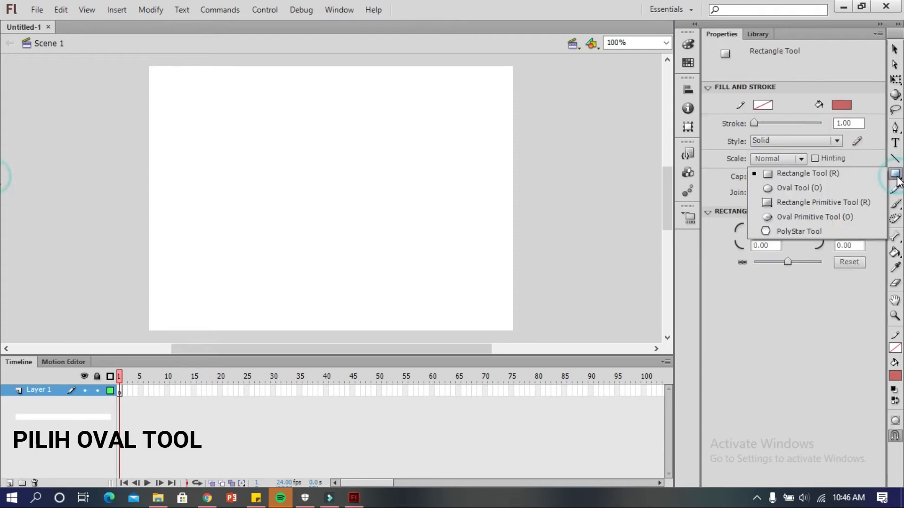
left_click(845, 187)
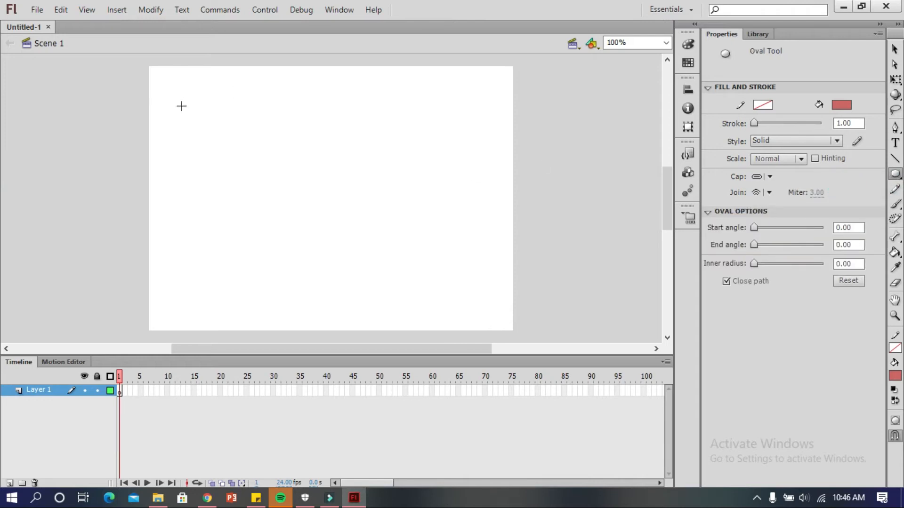
left_click(895, 375)
left_click(794, 314)
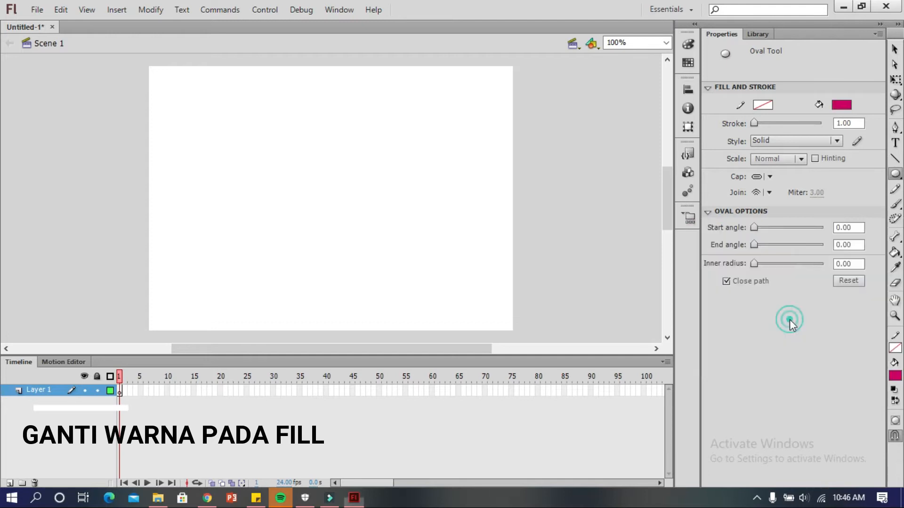
left_click_drag(156, 144, 188, 176)
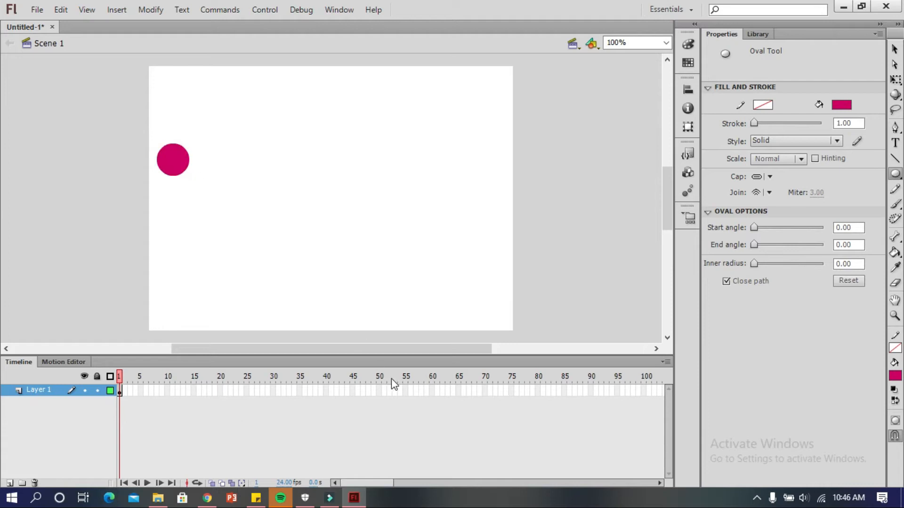
Insert a keyframe at frame 60 of Layer 1 and move the circle there horizontally to X about 460, near the stage's right edge.
right_click(433, 391)
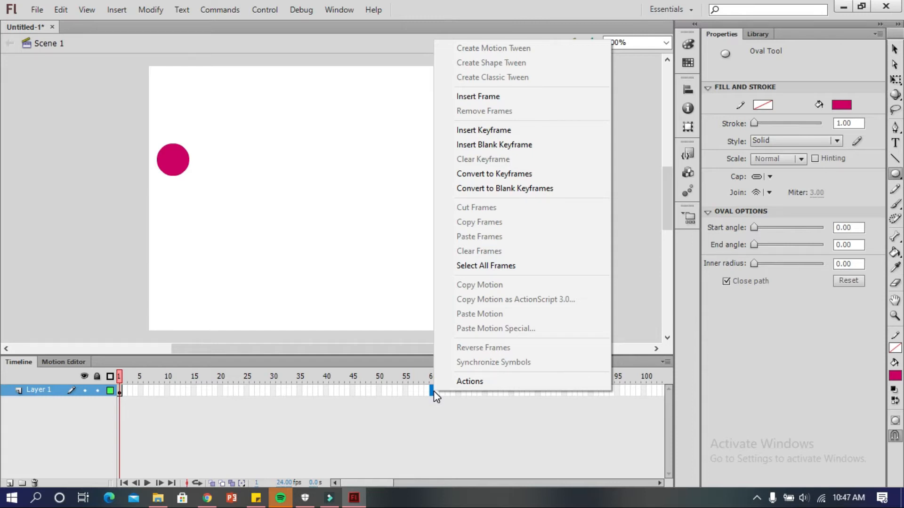
left_click(495, 133)
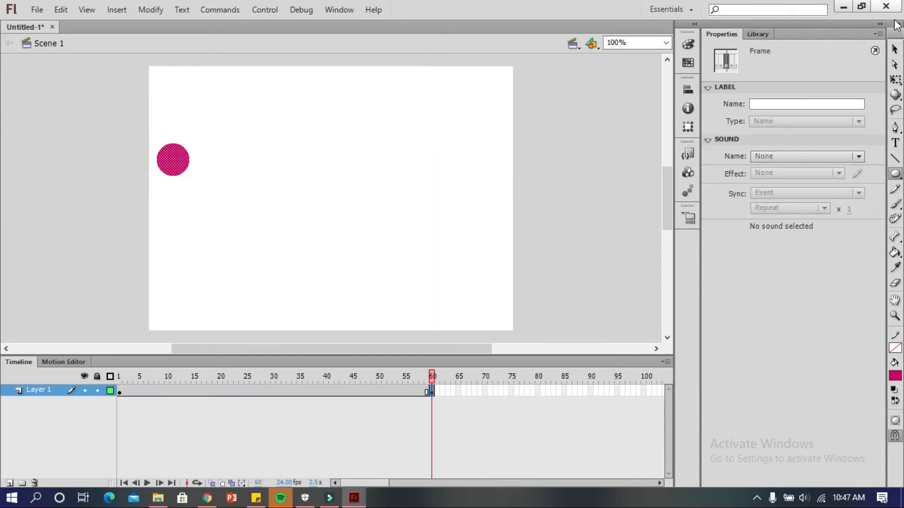
left_click(895, 48)
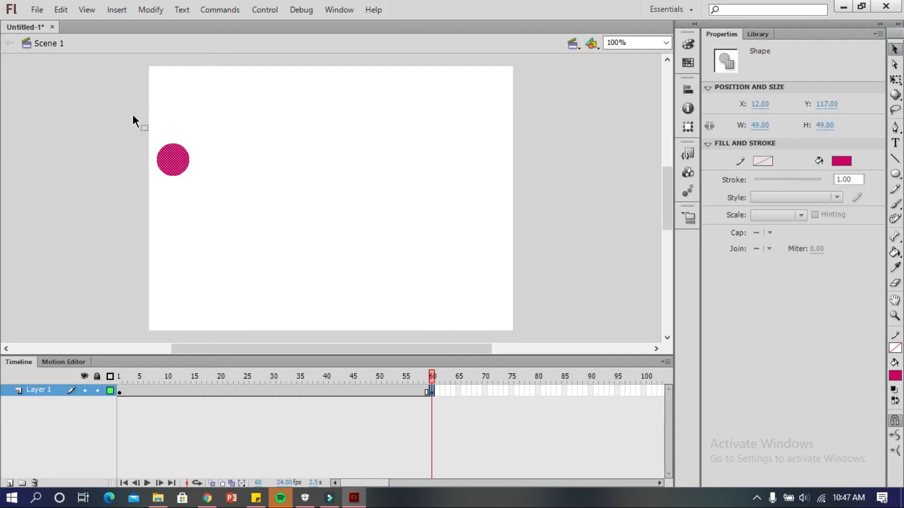
left_click(121, 392)
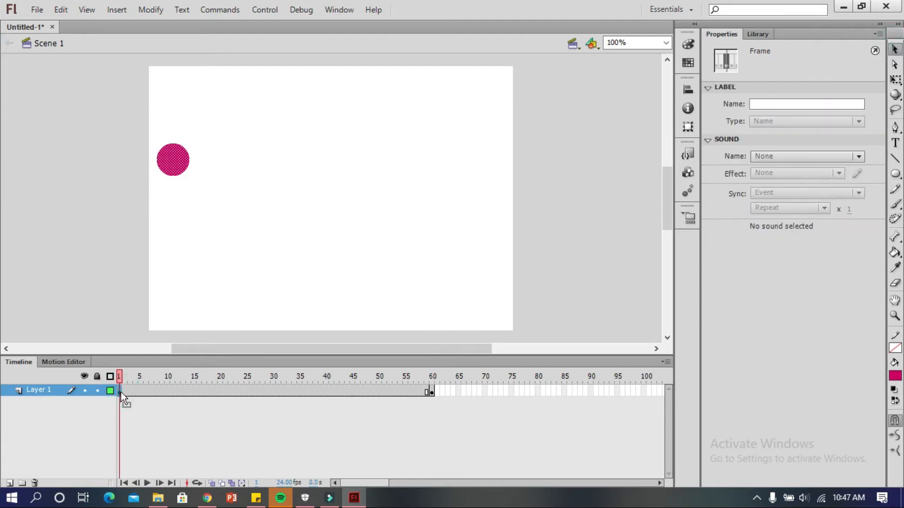
left_click(430, 392)
left_click_drag(187, 167, 480, 160)
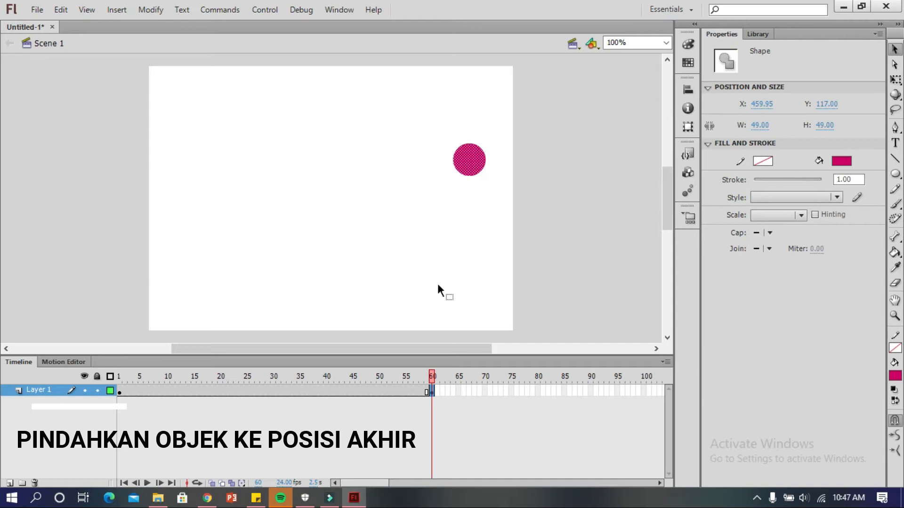
Create a classic tween from frame 1 to frame 60 on Layer 1 and test the movie.
left_click_drag(432, 377, 86, 377)
key("Return")
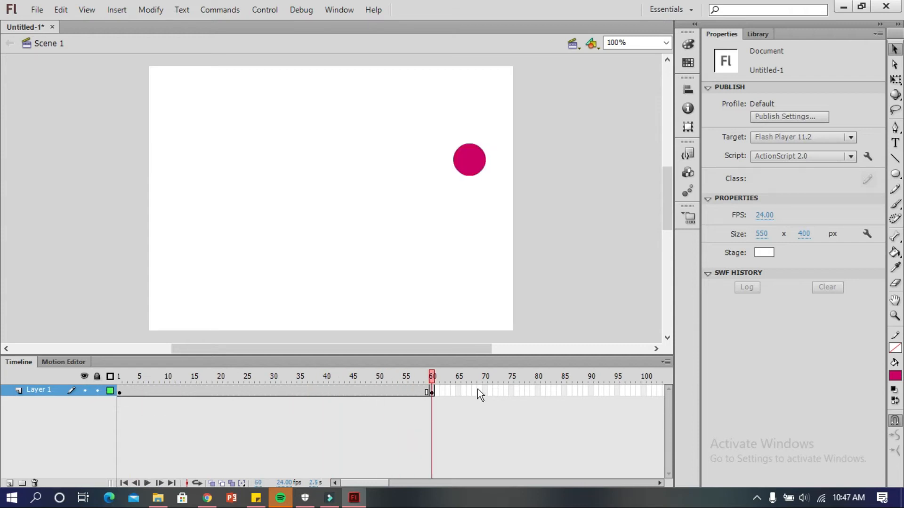
left_click_drag(422, 374, 114, 385)
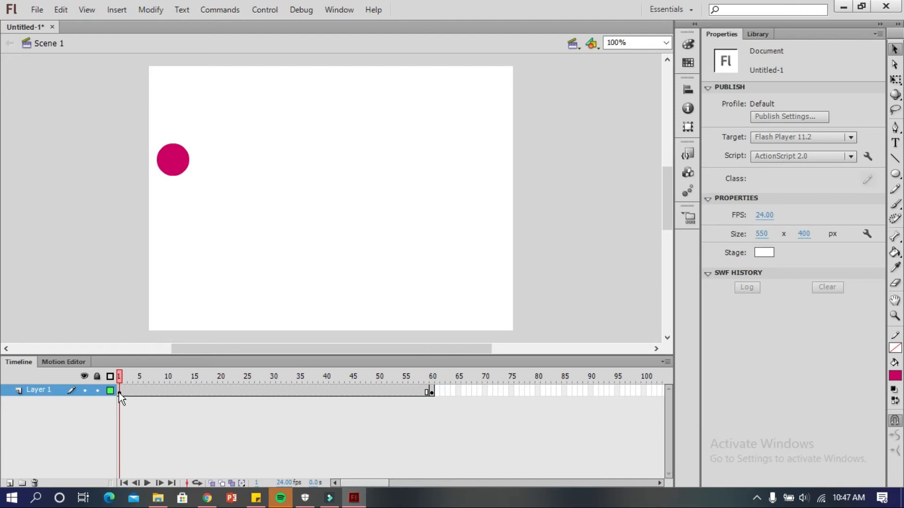
right_click(118, 393)
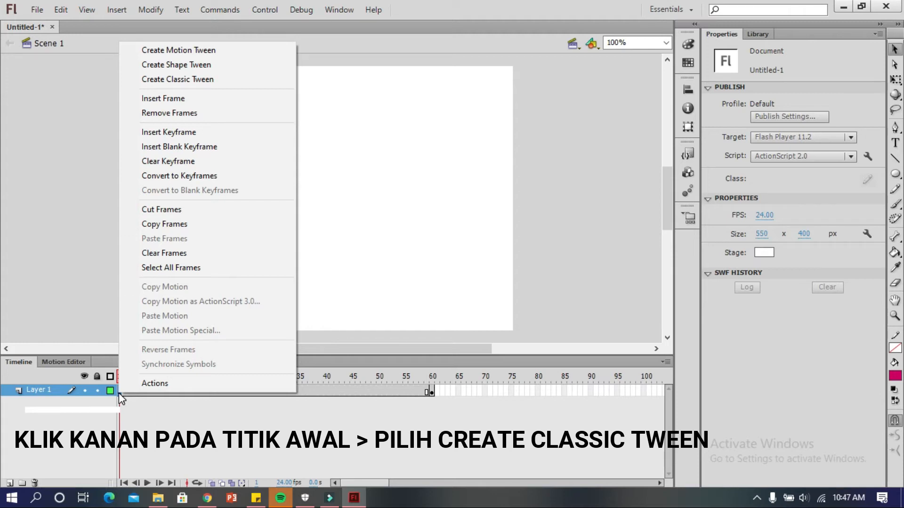
left_click(186, 83)
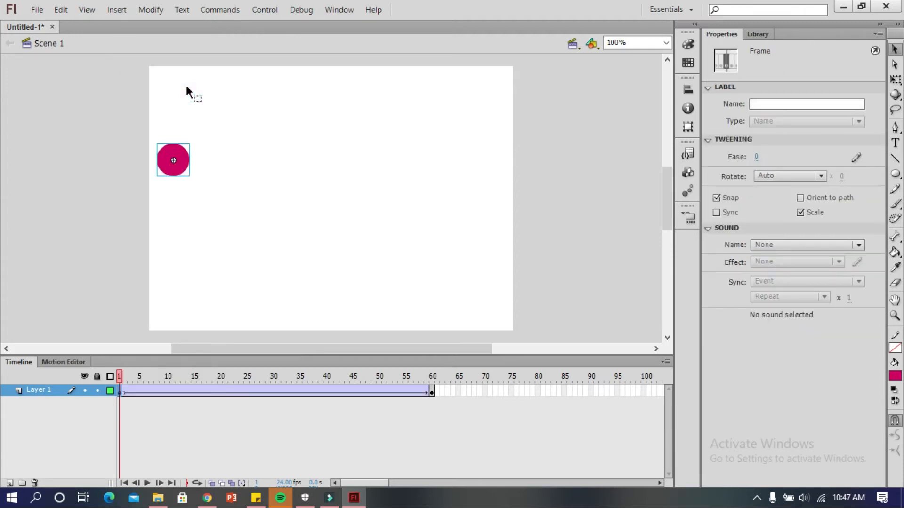
key("ctrl+Return")
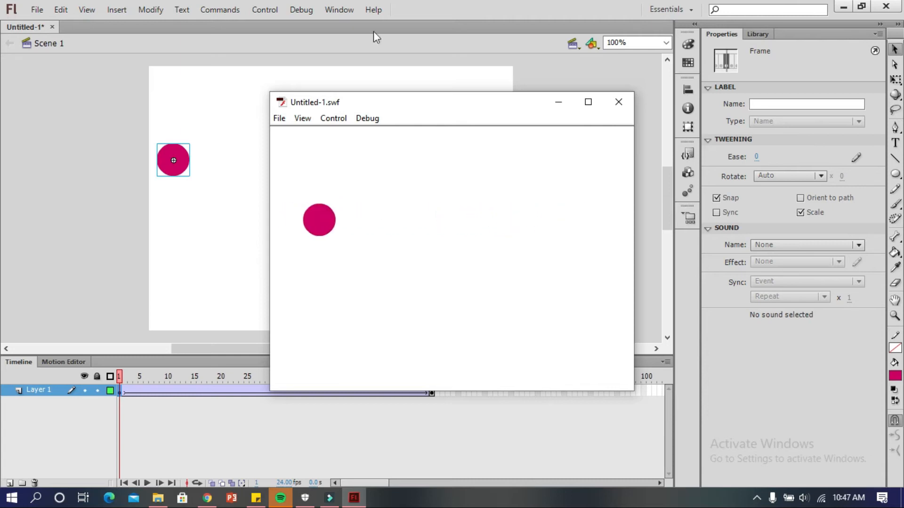
left_click(618, 101)
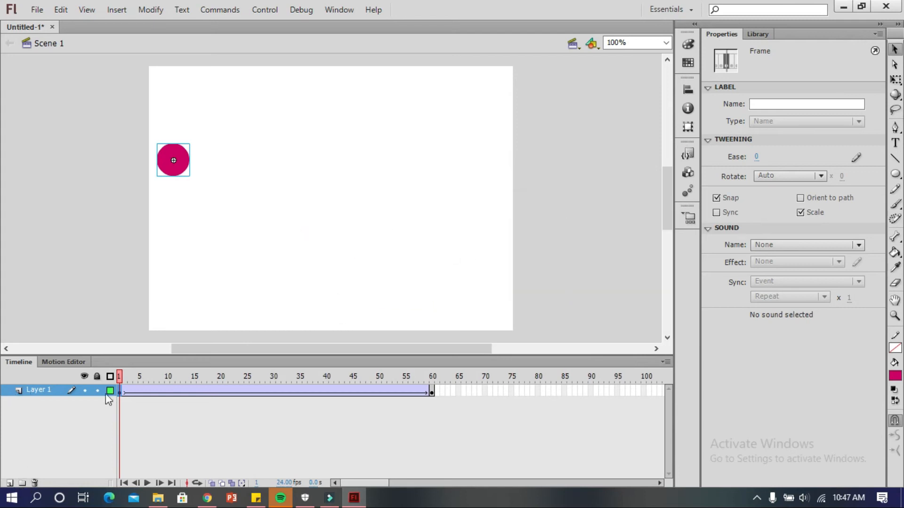
Add a new layer named "bola 2" above Layer 1 and lock Layer 1.
left_click(10, 483)
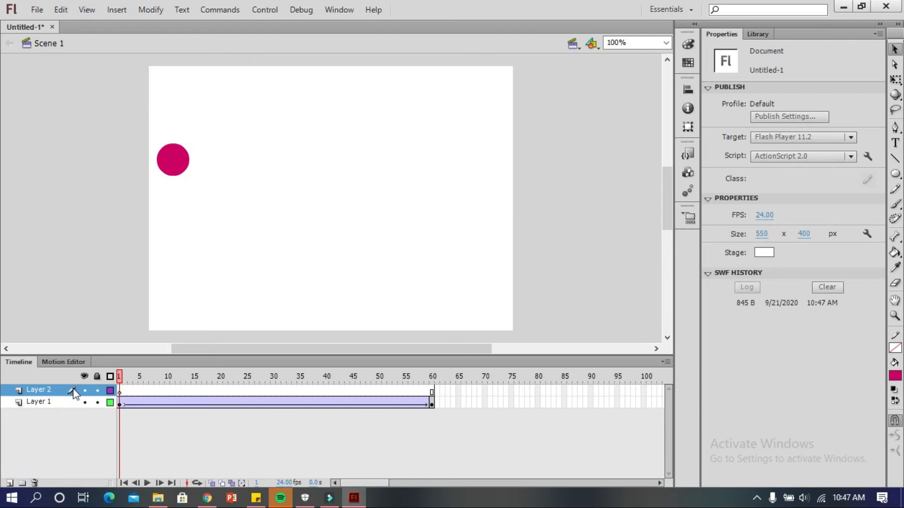
double_click(44, 390)
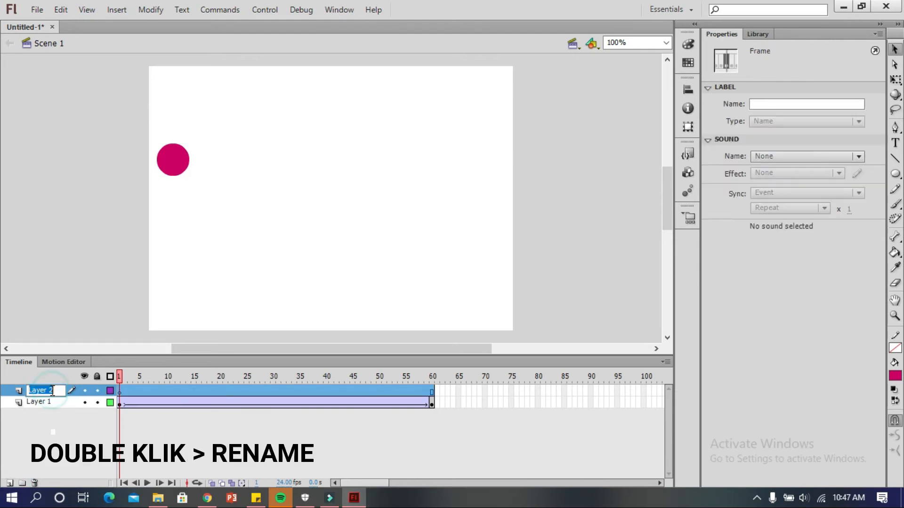
type("bola 2")
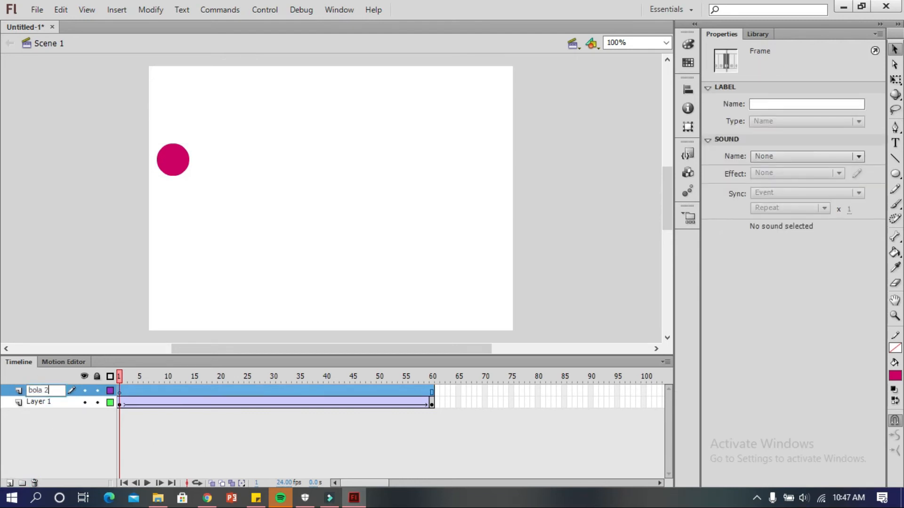
key("Return")
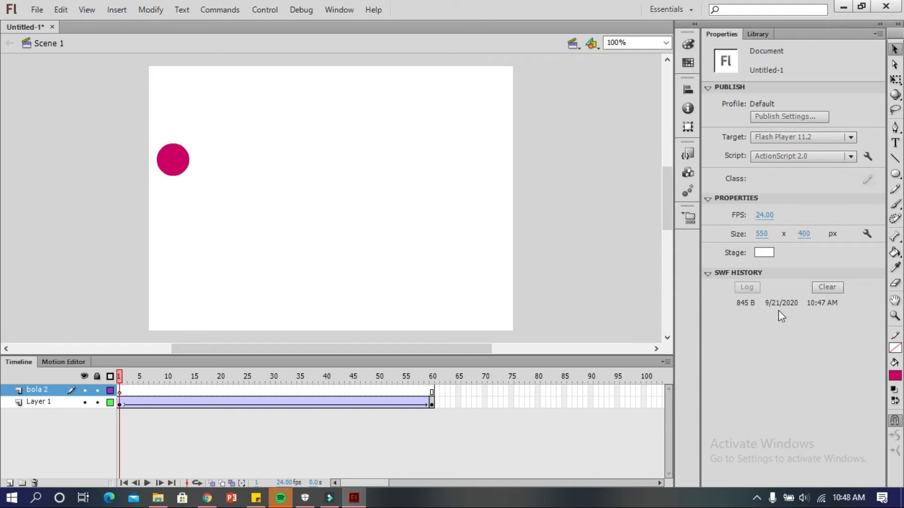
left_click(97, 403)
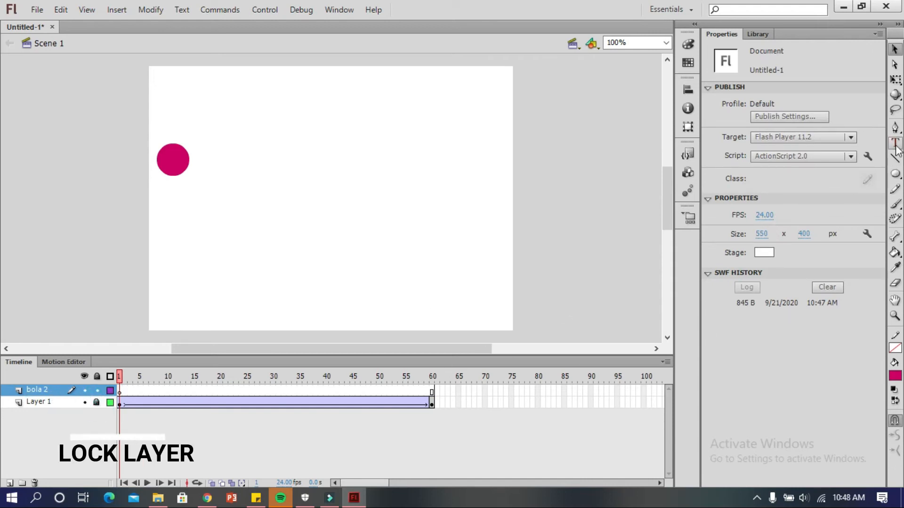
Draw a #99FF00 green circle about 49.5 px wide on the bola 2 layer, below the magenta circle.
left_click(894, 376)
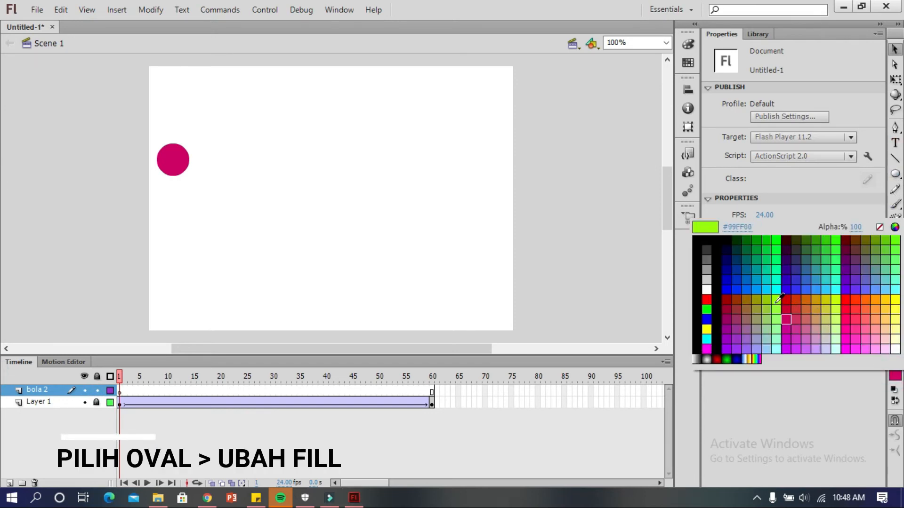
left_click(775, 302)
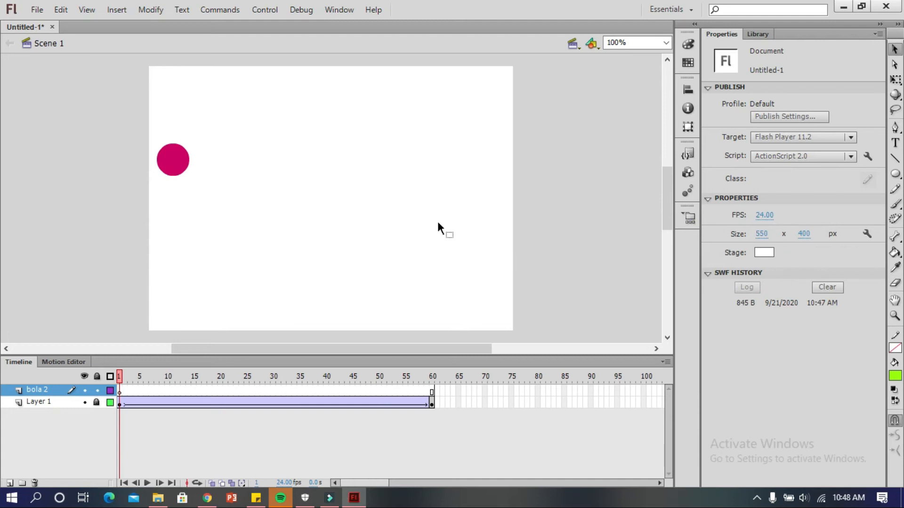
left_click(894, 173)
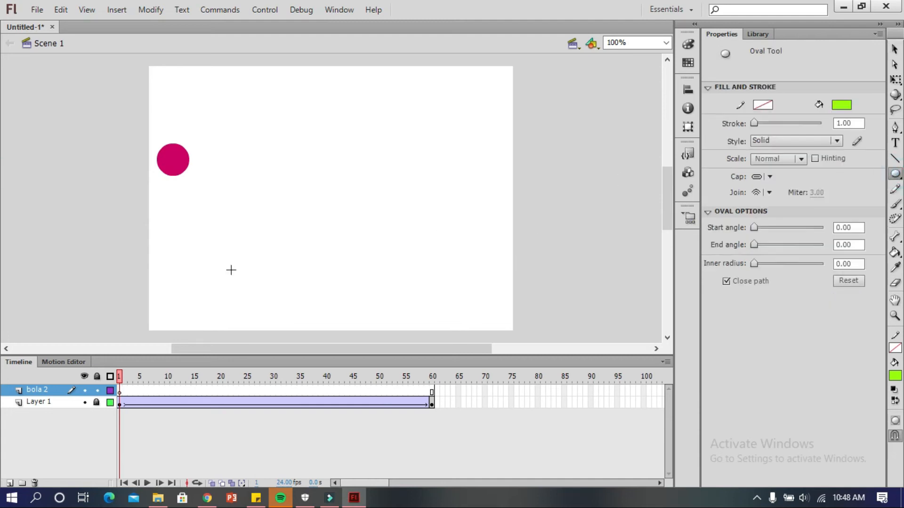
left_click_drag(155, 239, 186, 274)
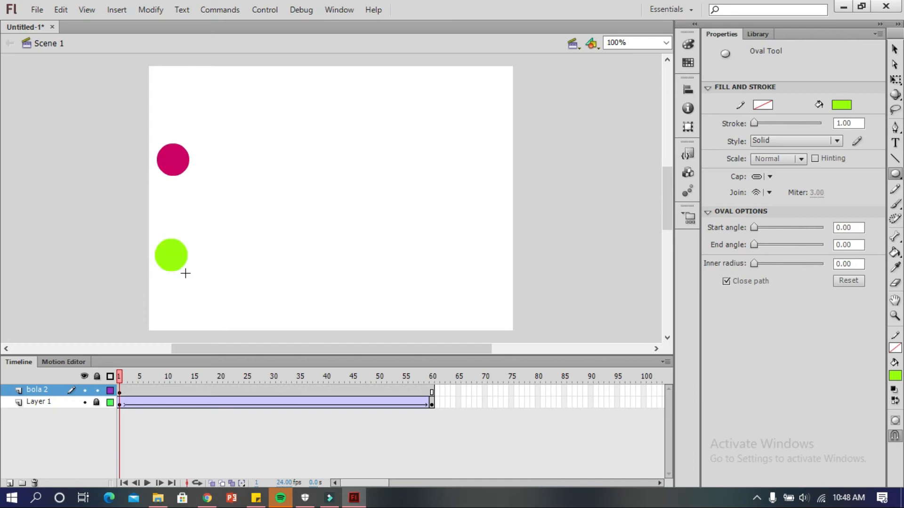
Insert a keyframe at frame 60 of bola 2 and move the green circle there horizontally to X about 457.
right_click(431, 391)
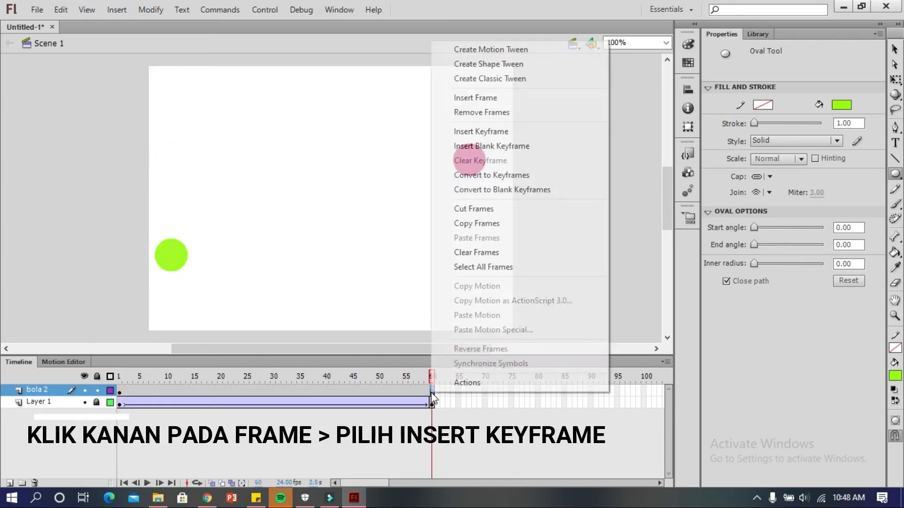
left_click(484, 134)
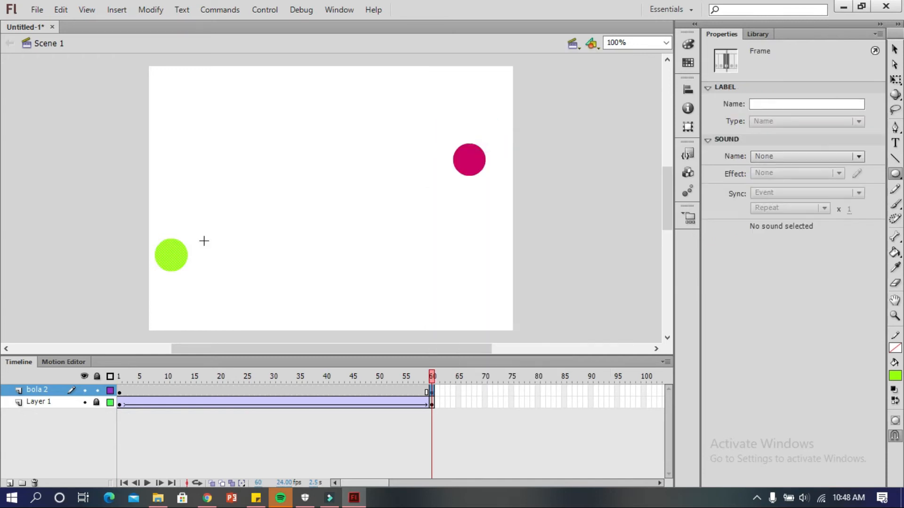
left_click(894, 49)
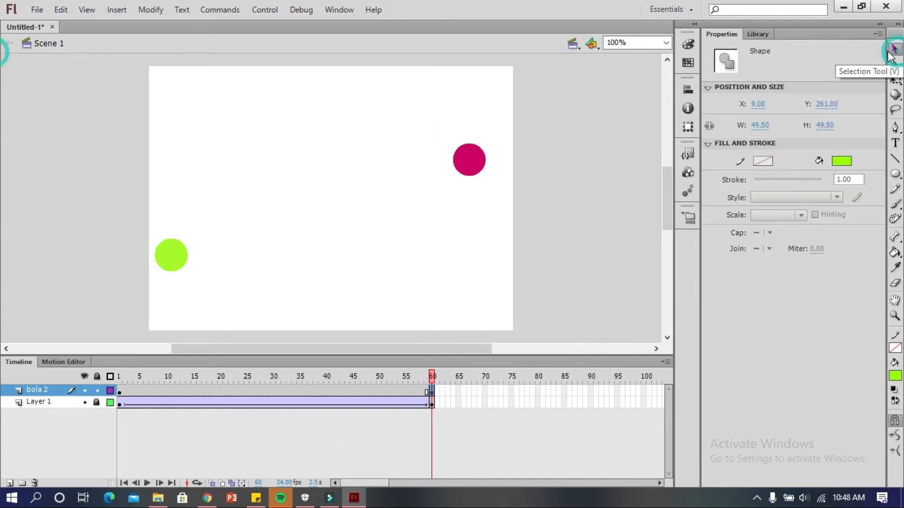
left_click_drag(172, 258, 468, 261)
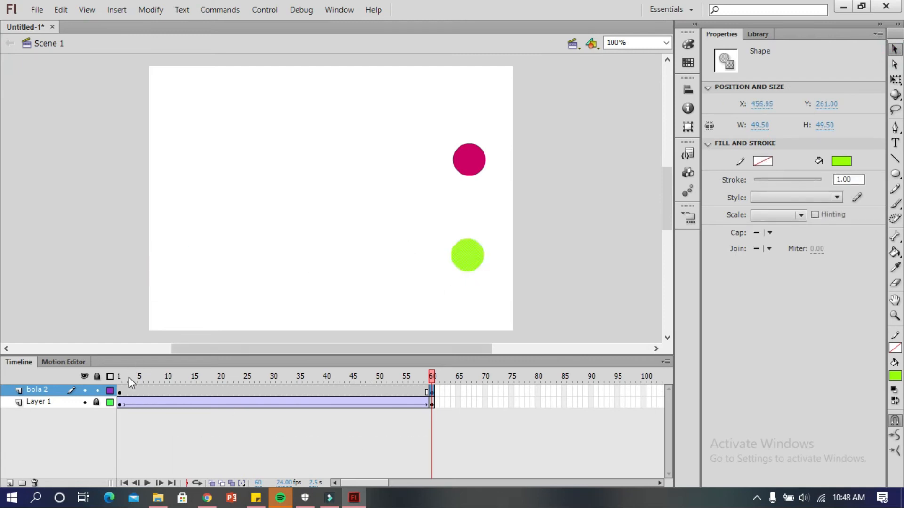
Play the timeline from frame 1 to check how both circles move.
left_click(120, 391)
right_click(120, 391)
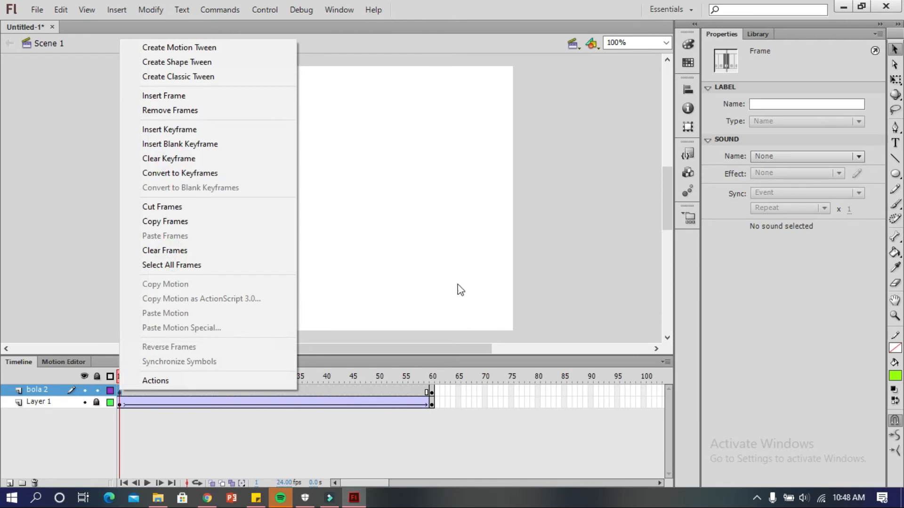
left_click(441, 281)
key("Return")
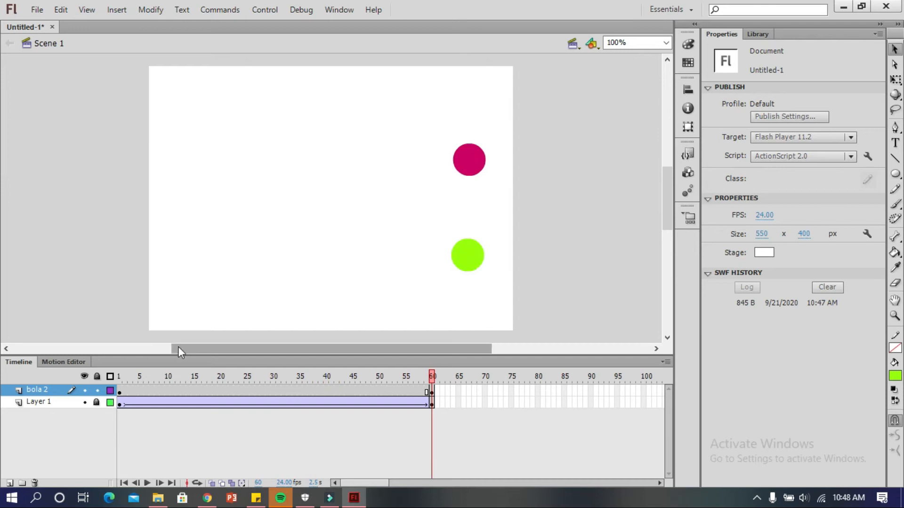
Create a classic tween between the bola 2 keyframes at frames 1 and 60.
left_click(119, 391)
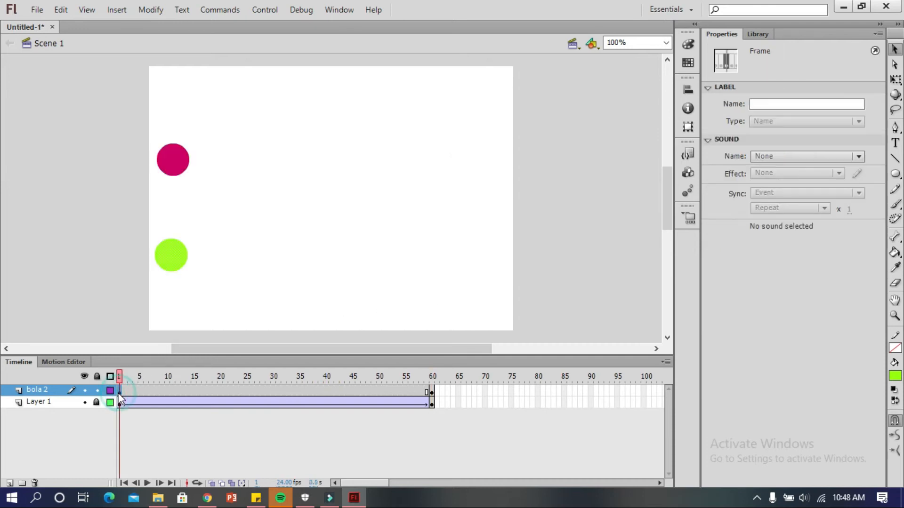
right_click(119, 392)
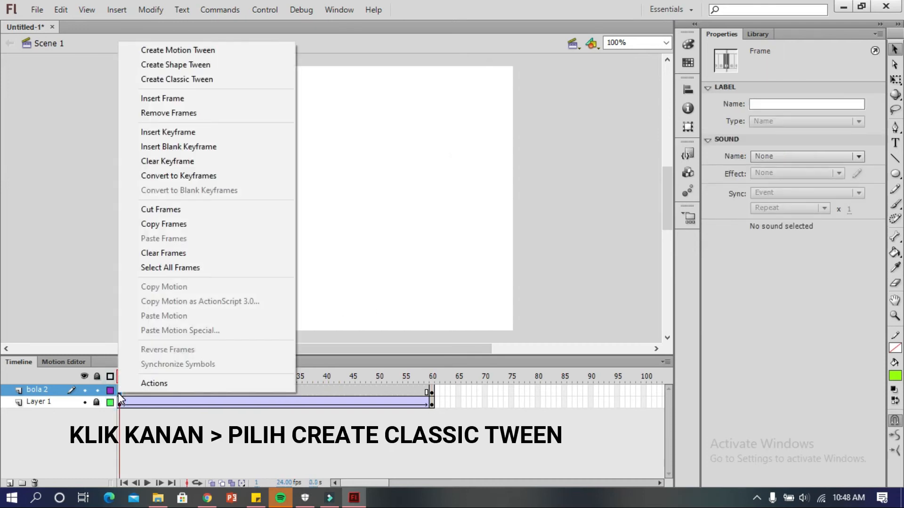
left_click(214, 80)
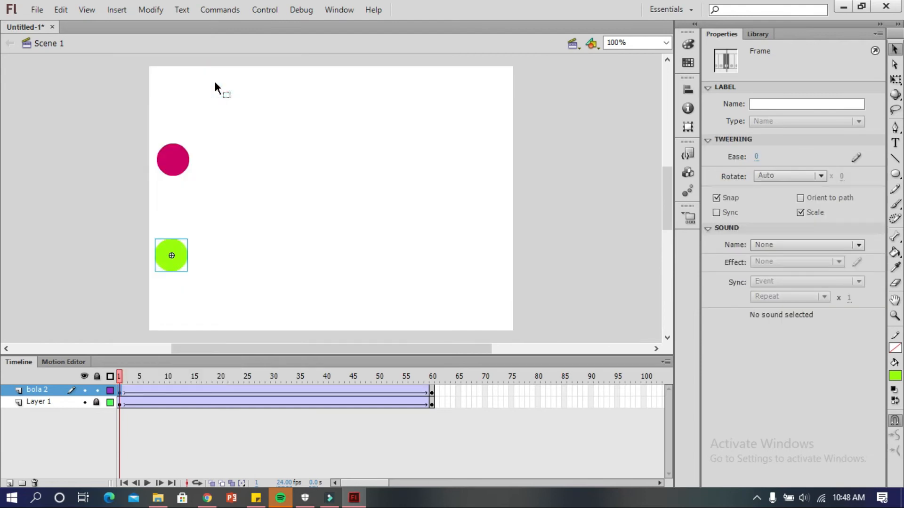
Play the two circle tweens on the timeline and test the movie.
key("Return")
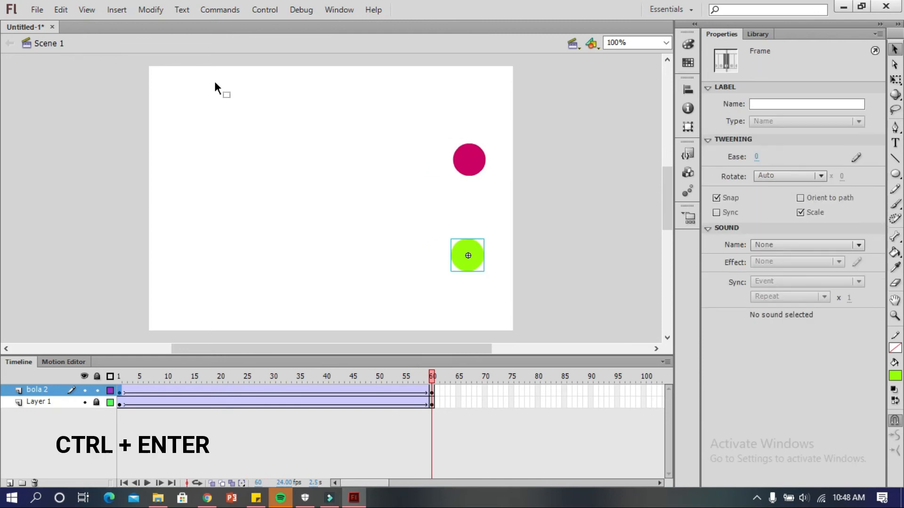
key("ctrl+Return")
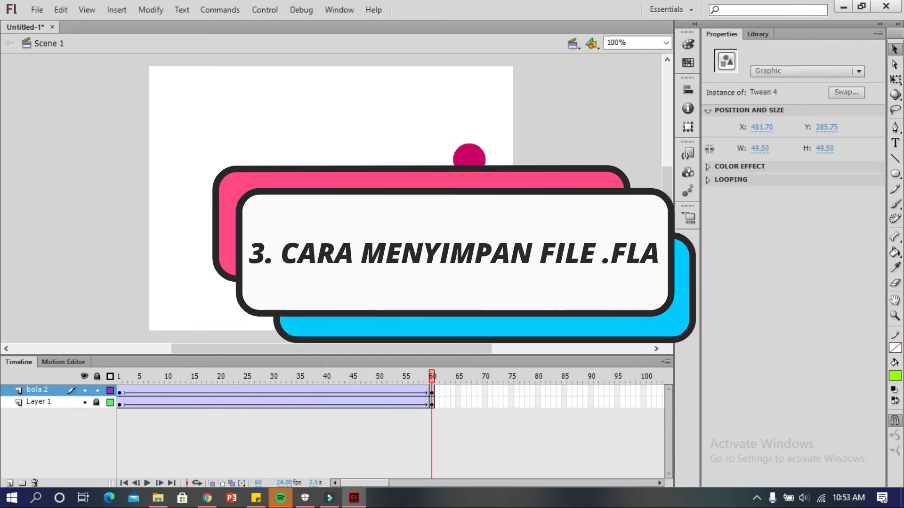
Start saving the document and choose New Volume (E:) as the destination.
left_click(315, 125)
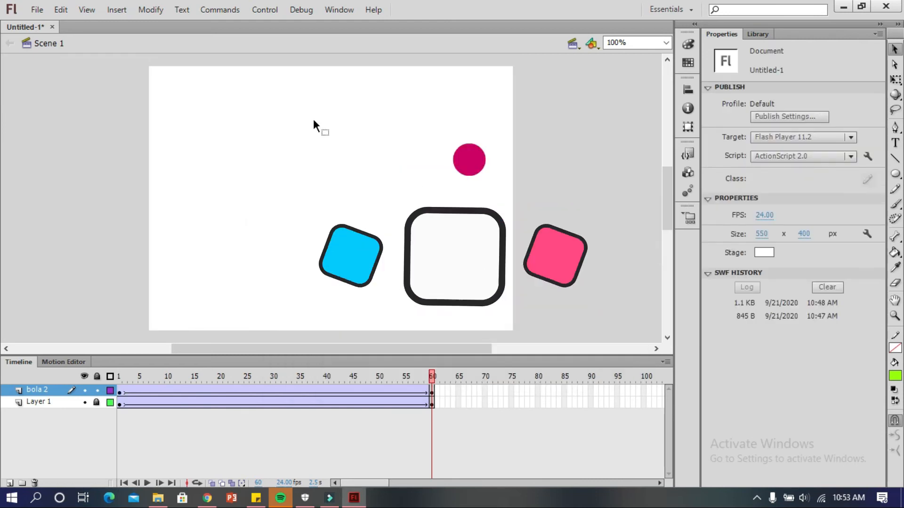
left_click(32, 11)
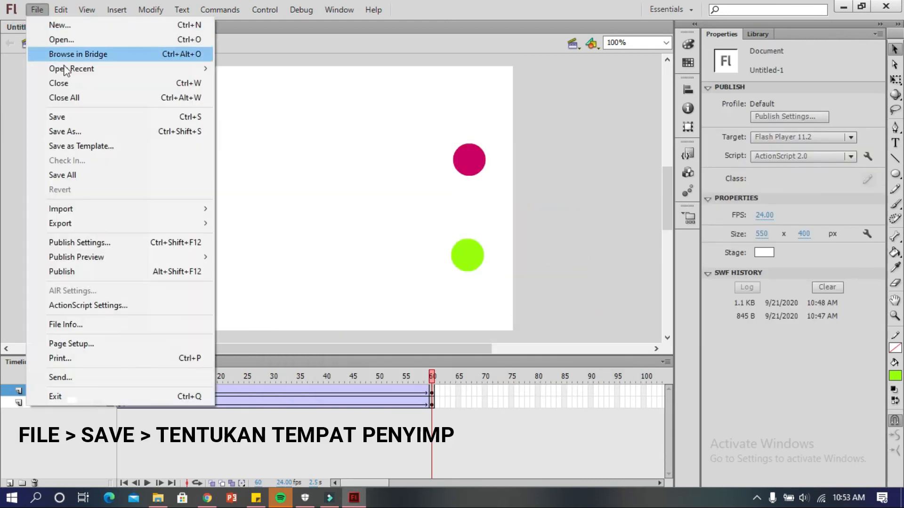
left_click(72, 117)
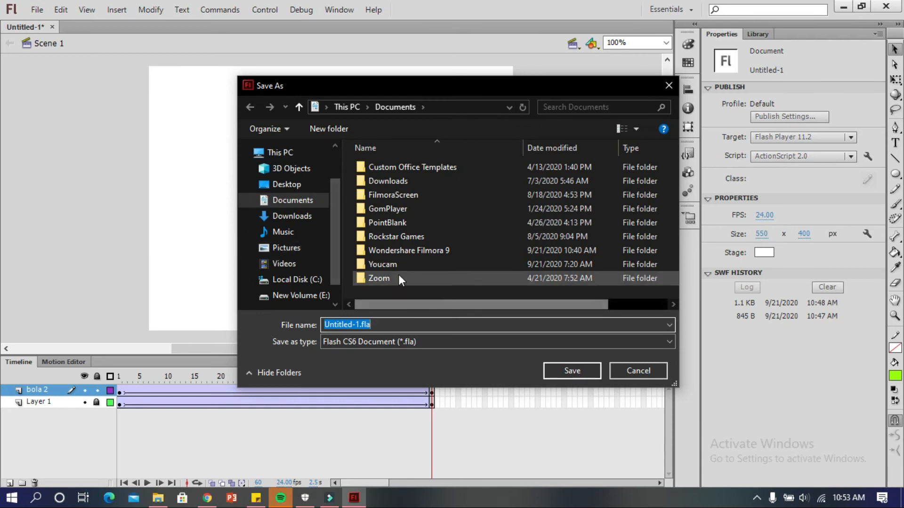
left_click_drag(334, 222, 337, 266)
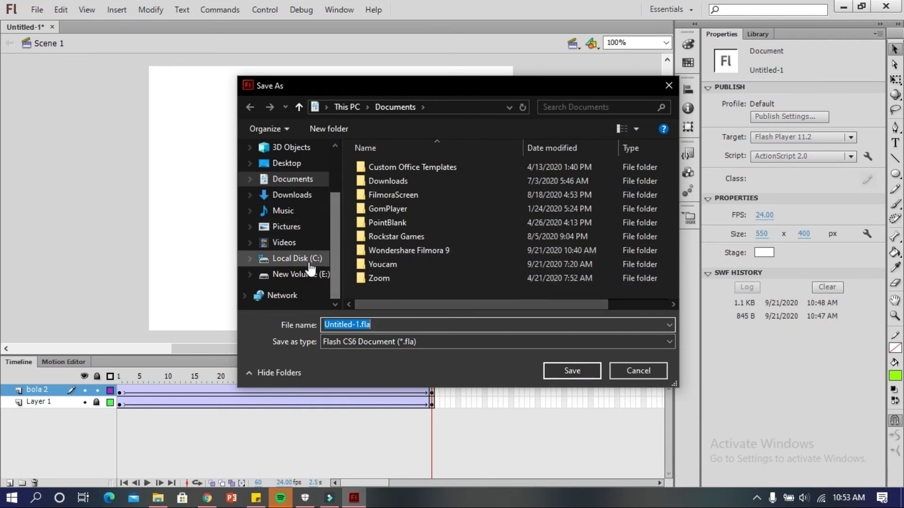
left_click(301, 275)
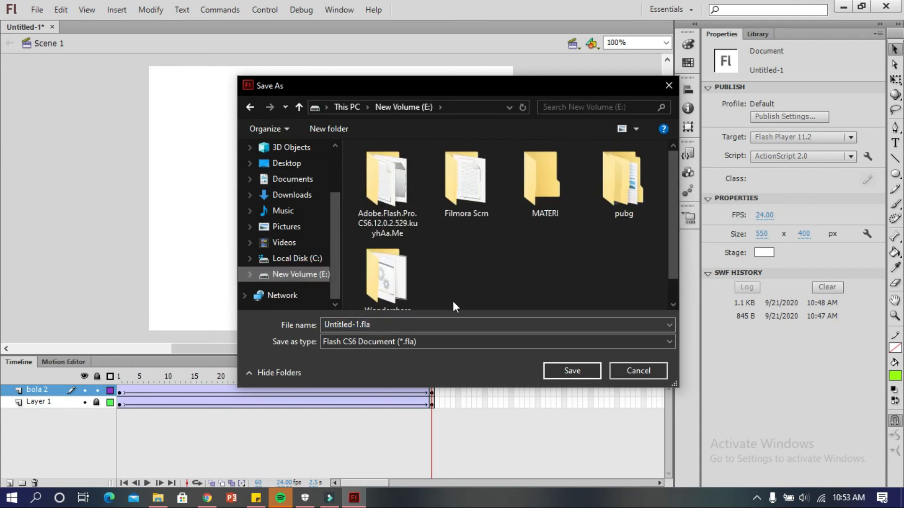
left_click_drag(674, 204, 670, 251)
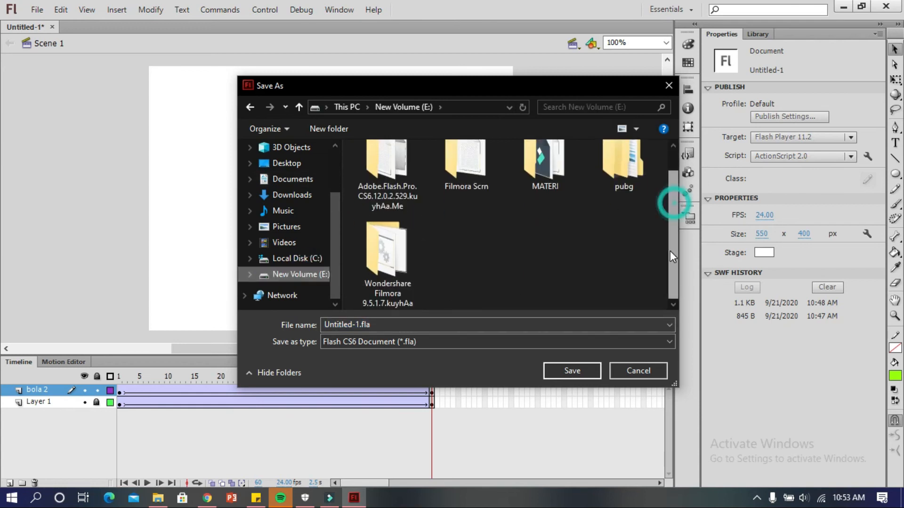
Name the file PENGENALAN ADOBE FLASH-1.fla and save it as a Flash CS6 document.
left_click(353, 325)
key("Home")
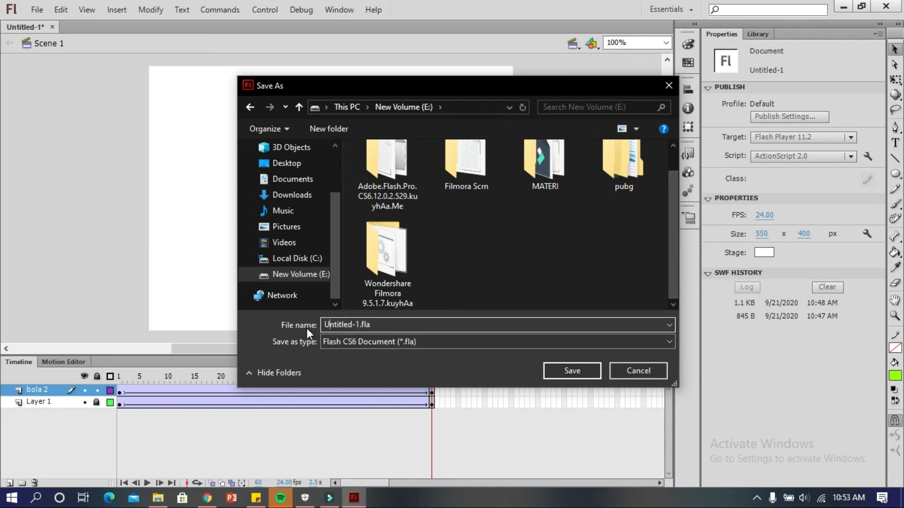
key("Right")
key("Right")
key("Right")
key("Right")
key("Right")
key("BackSpace")
key("BackSpace")
key("BackSpace")
key("BackSpace")
key("BackSpace")
key("BackSpace")
key("BackSpace")
key("BackSpace")
type("PENGENALAN AD")
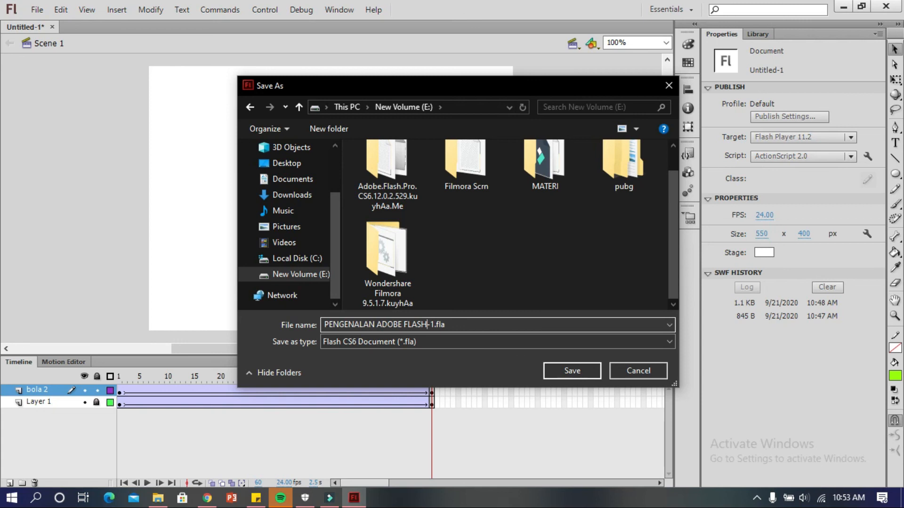
left_click(571, 370)
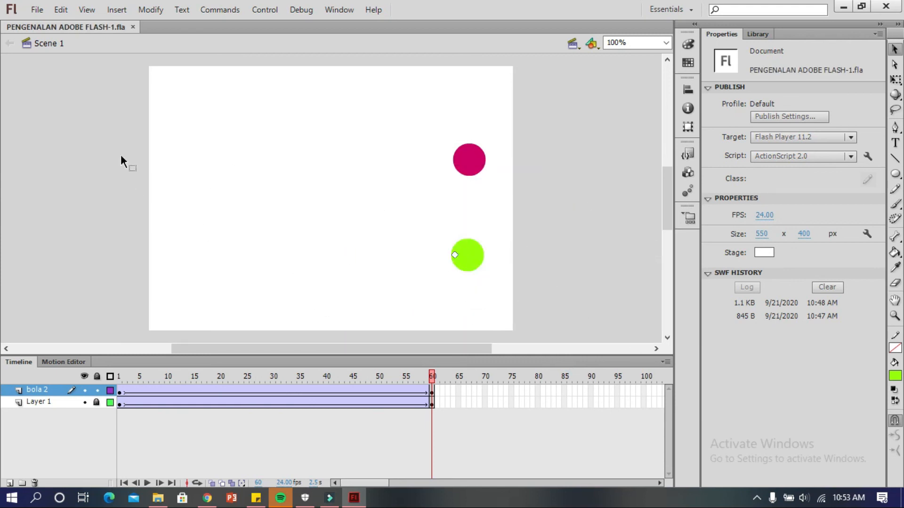
Export the animation as the SWF movie PENGENALAN ADOBE FLASH-1.swf on New Volume (E:).
left_click(36, 10)
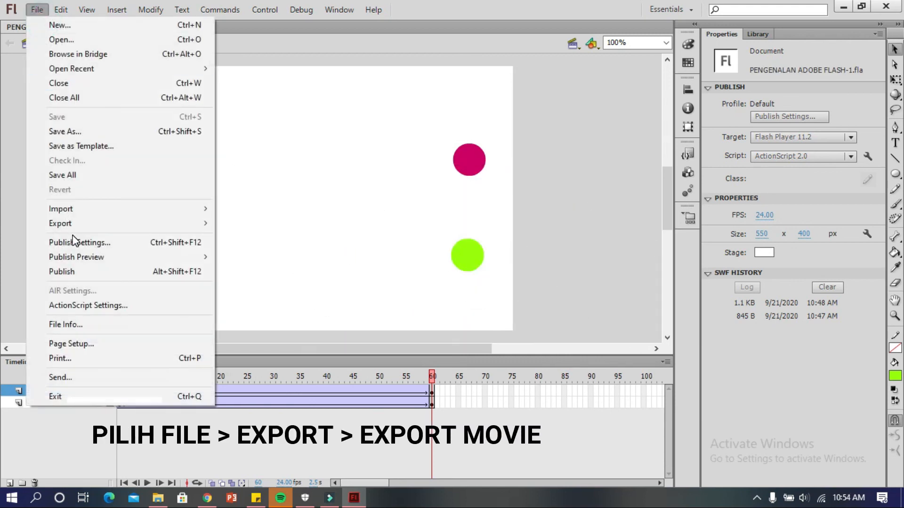
mouse_move(81, 224)
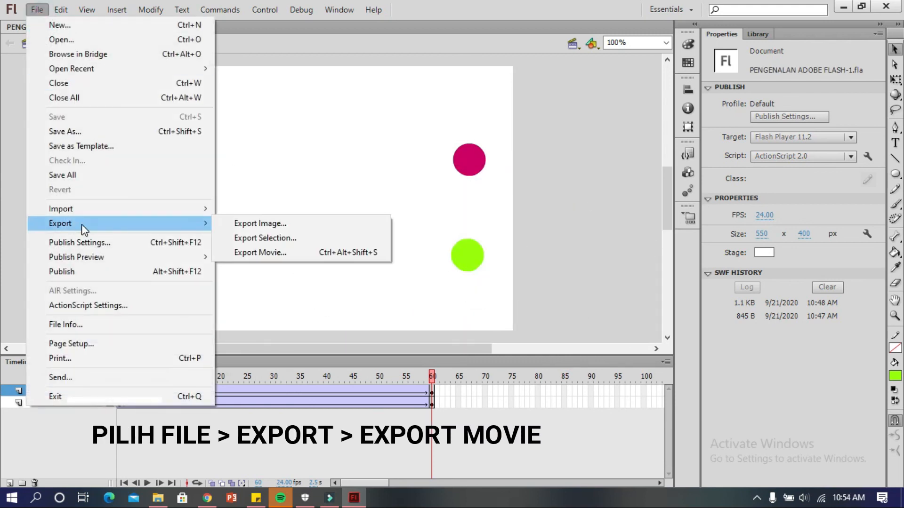
left_click(262, 252)
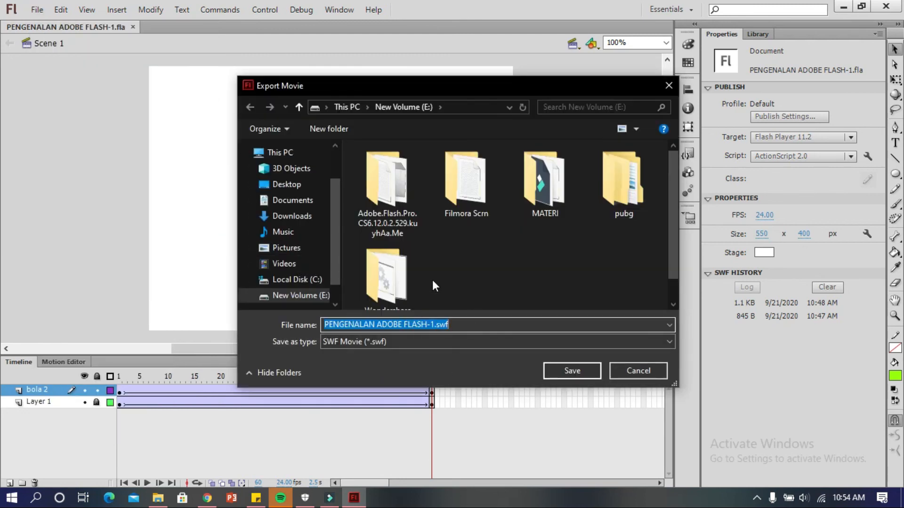
left_click(575, 374)
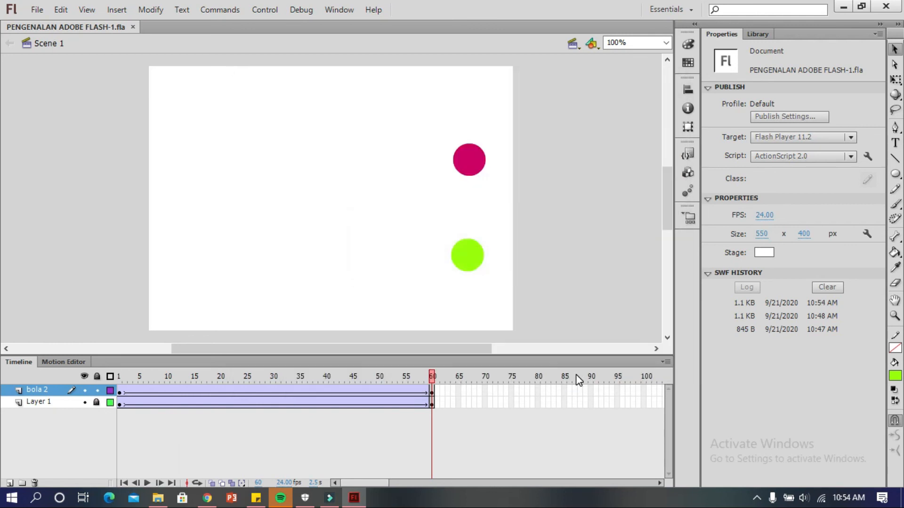
Switch to File Explorer and check New Volume (E:) for the saved FLA and exported SWF files.
mouse_move(168, 504)
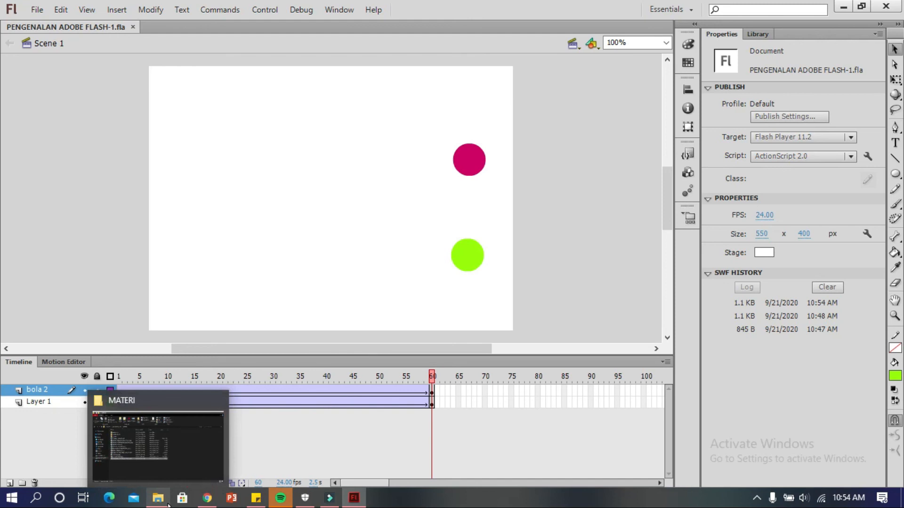
left_click(168, 456)
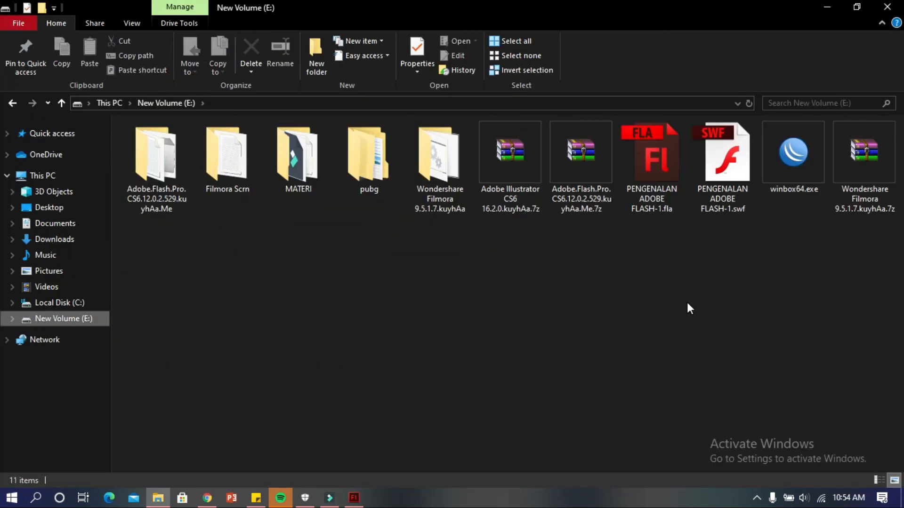
left_click(687, 303)
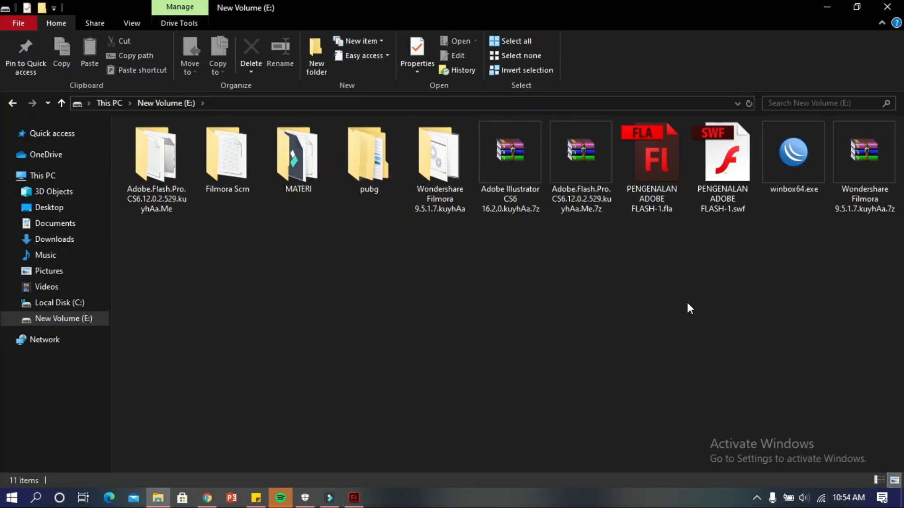